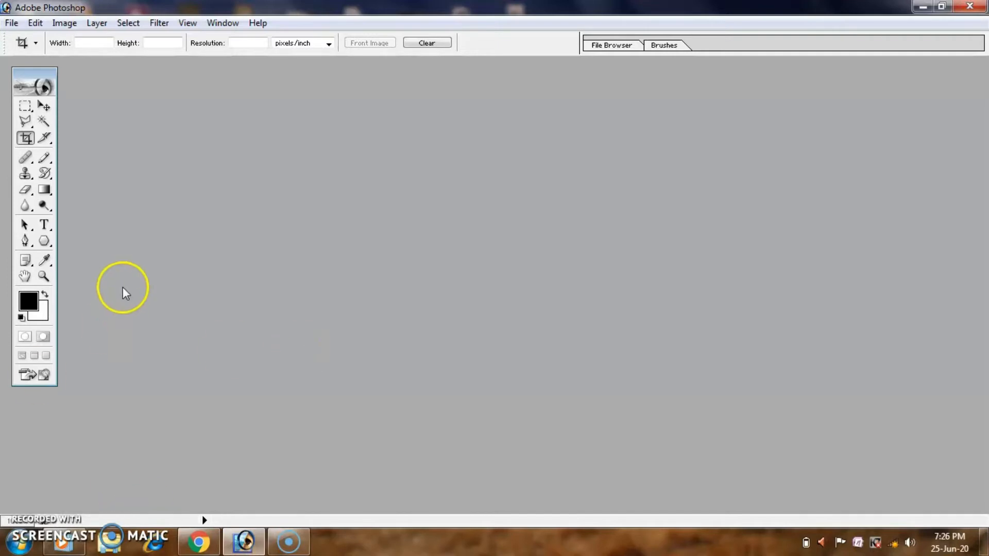
# Open the 2.24 MB full-length portrait JPG from the Desktop folder.
pyautogui.click(14, 23)
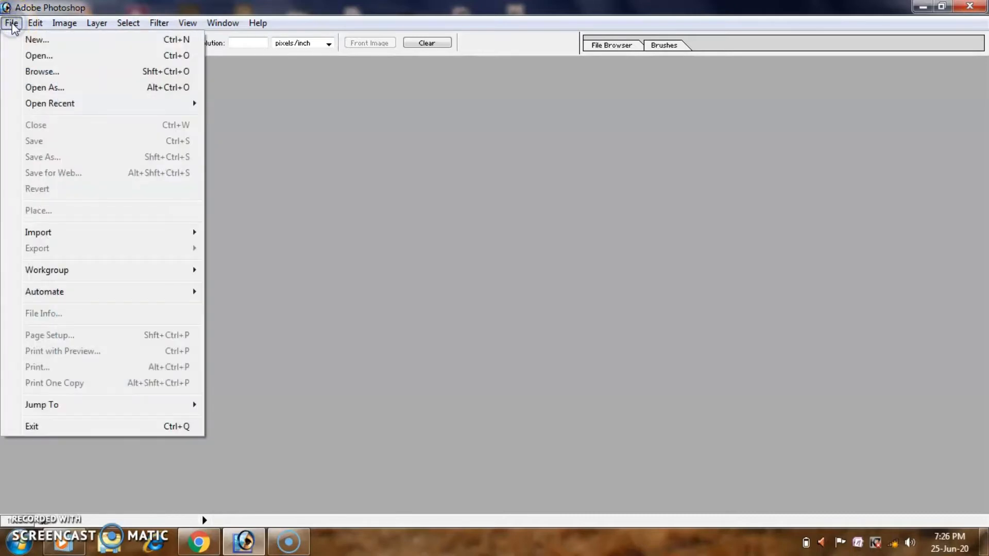
pyautogui.click(88, 55)
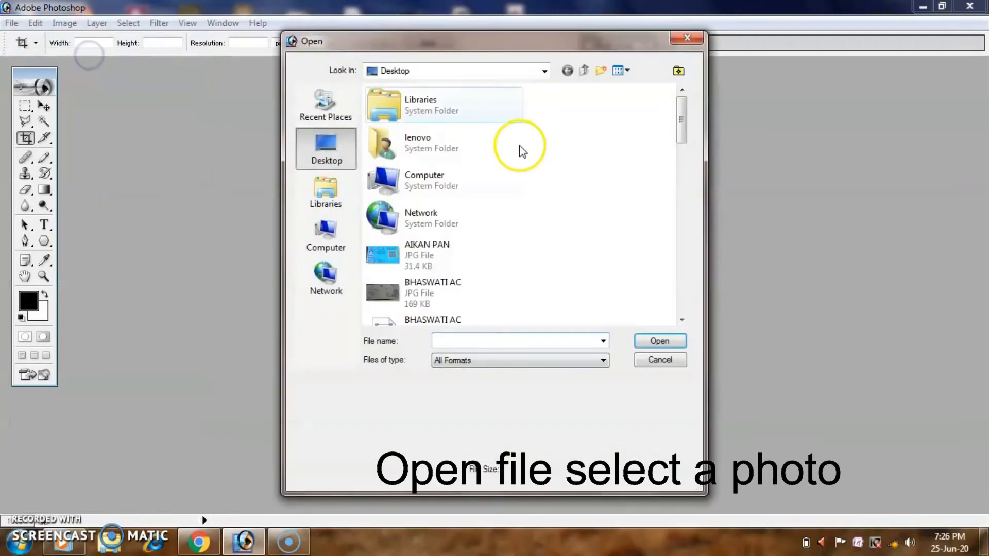
pyautogui.moveTo(682, 111); pyautogui.dragTo(676, 307)
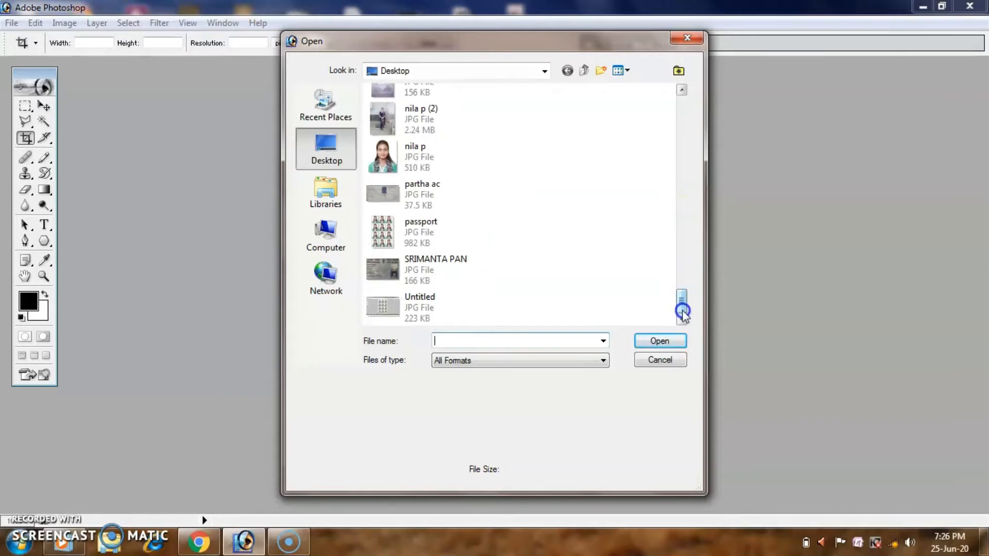
pyautogui.click(427, 264)
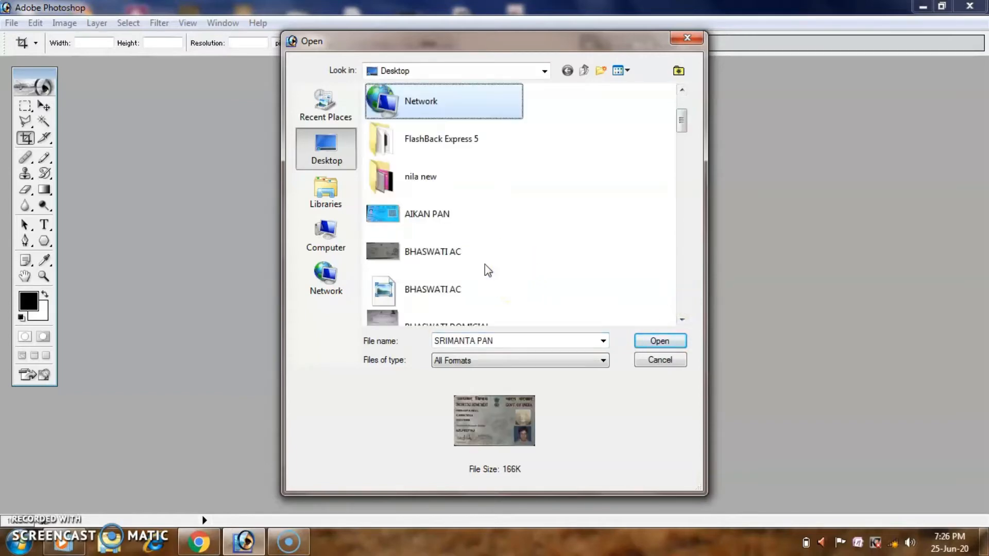
pyautogui.write('naba p')
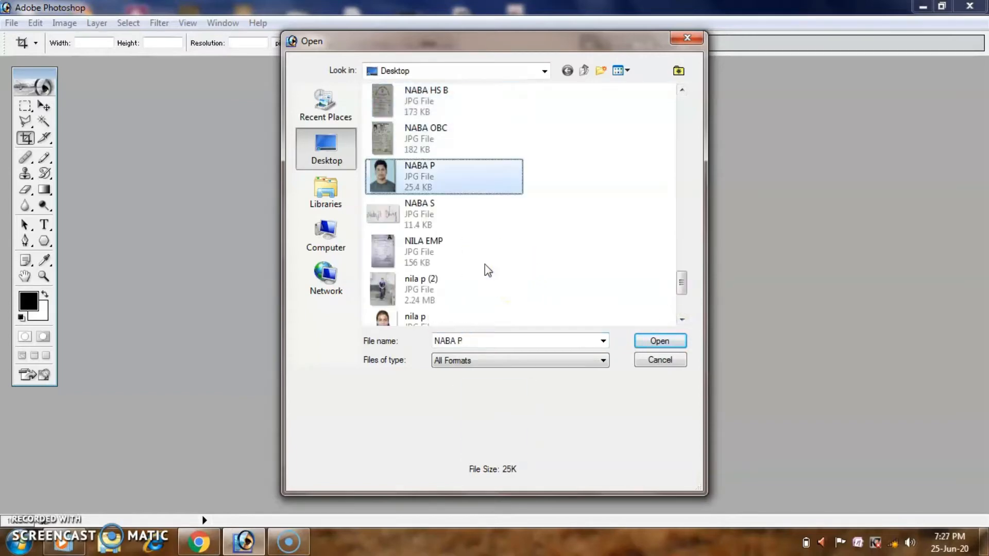
pyautogui.click(416, 278)
pyautogui.click(656, 344)
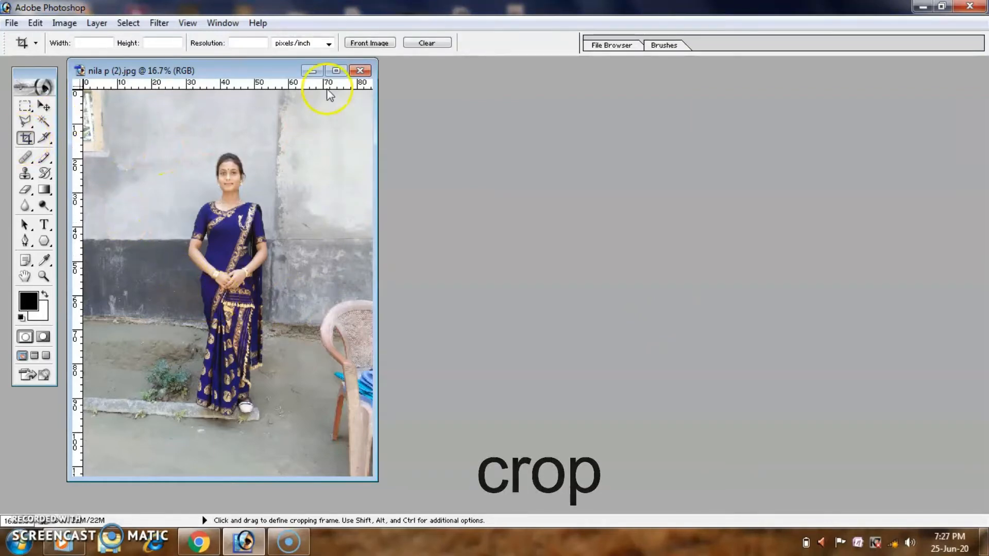
# Crop the photo to the woman's head and shoulders, with the frame's lower edge just above her elbows.
pyautogui.click(335, 71)
pyautogui.hotkey('ctrl', '+')
pyautogui.hotkey('ctrl', '+')
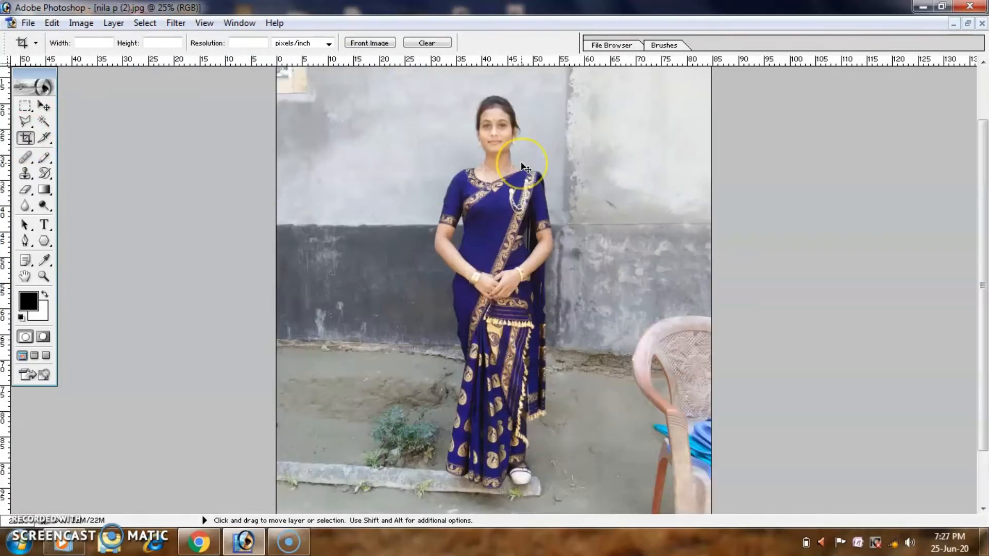
pyautogui.moveTo(983, 258); pyautogui.dragTo(983, 149)
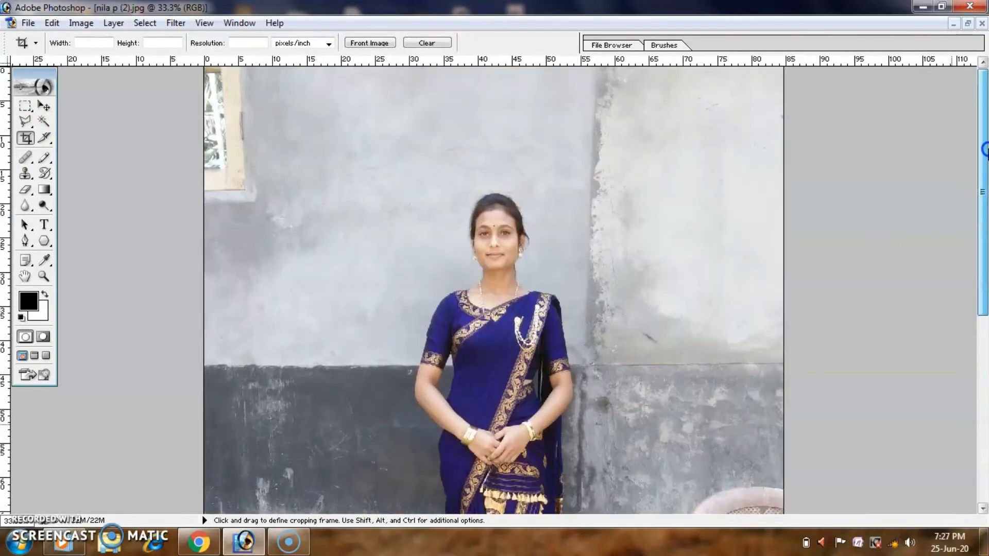
pyautogui.moveTo(436, 193); pyautogui.dragTo(573, 352)
pyautogui.moveTo(529, 311); pyautogui.dragTo(518, 307)
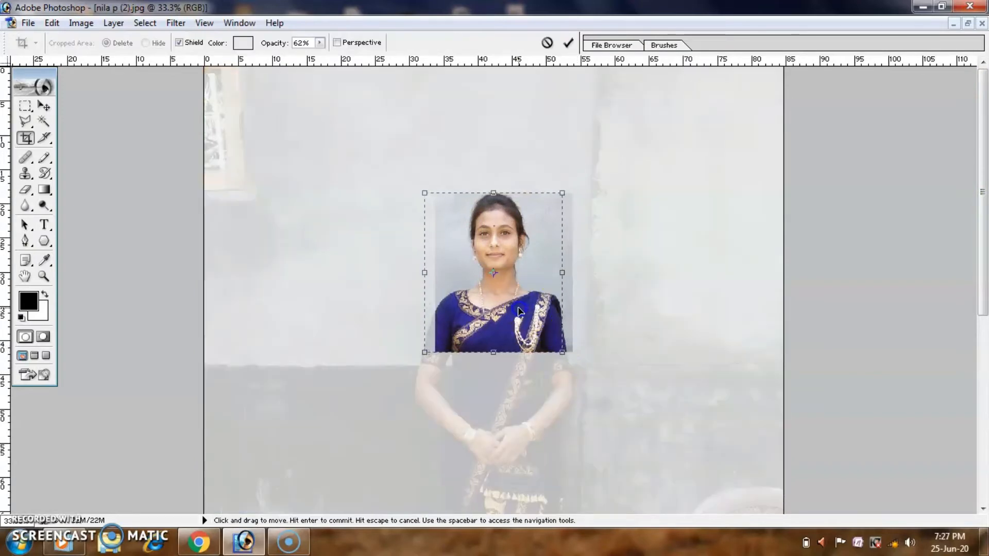
pyautogui.moveTo(562, 348); pyautogui.dragTo(566, 350)
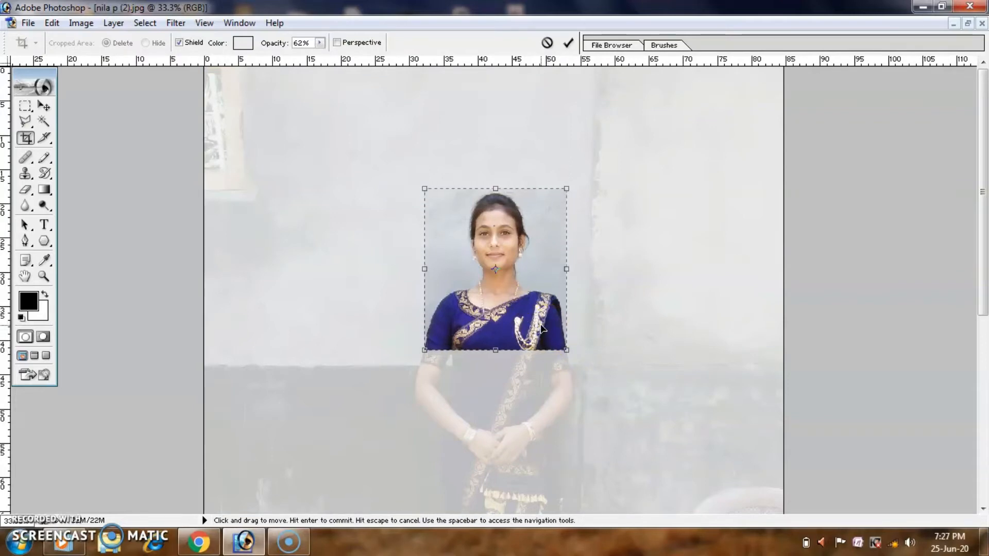
pyautogui.press('Return')
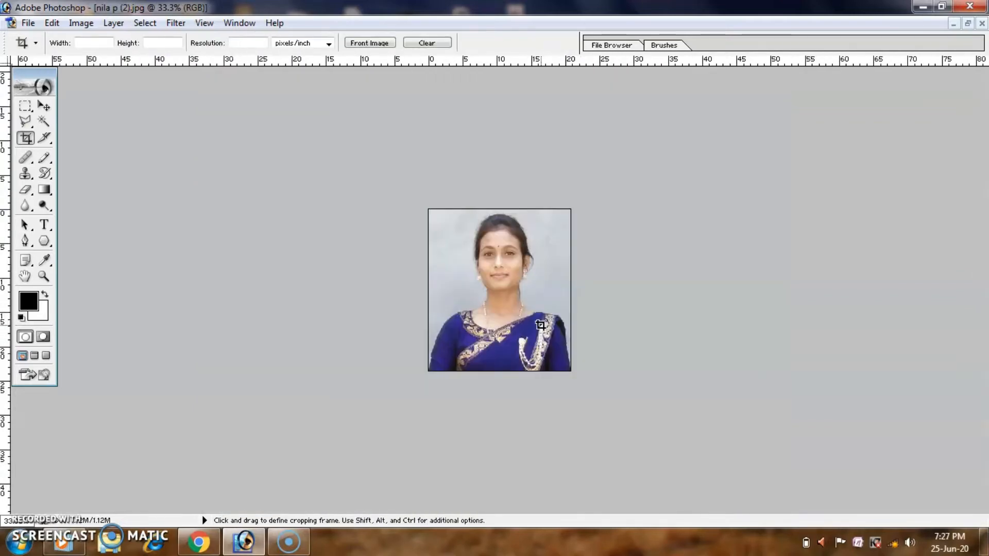
# Create a new RGB document with the 4 x 6 inch preset at 300 pixels/inch and background-color contents.
pyautogui.click(969, 24)
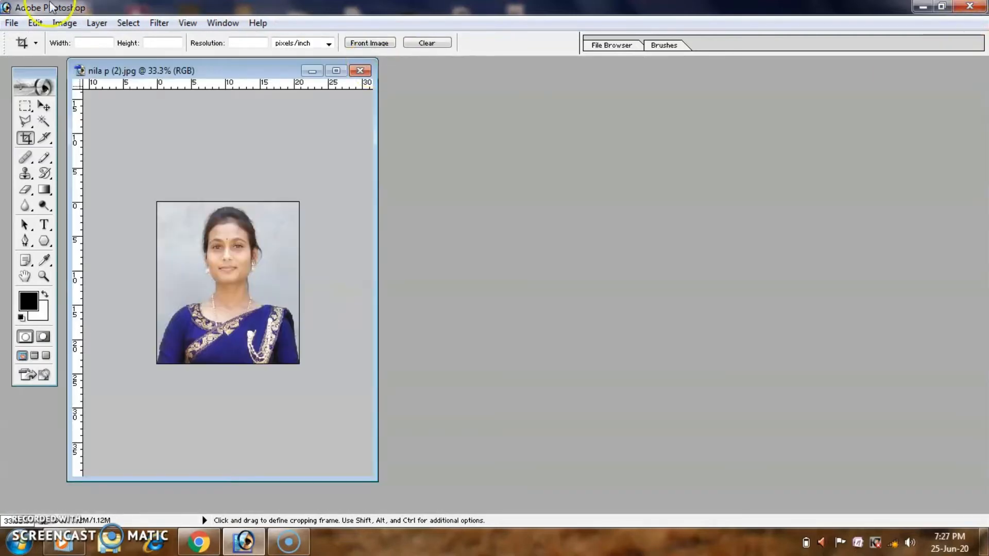
pyautogui.click(10, 23)
pyautogui.click(20, 37)
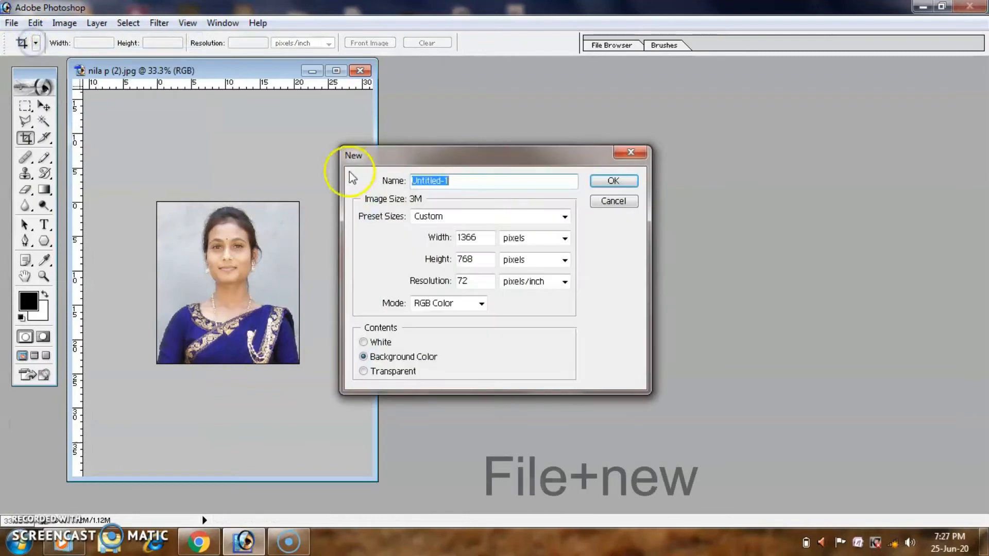
pyautogui.click(486, 217)
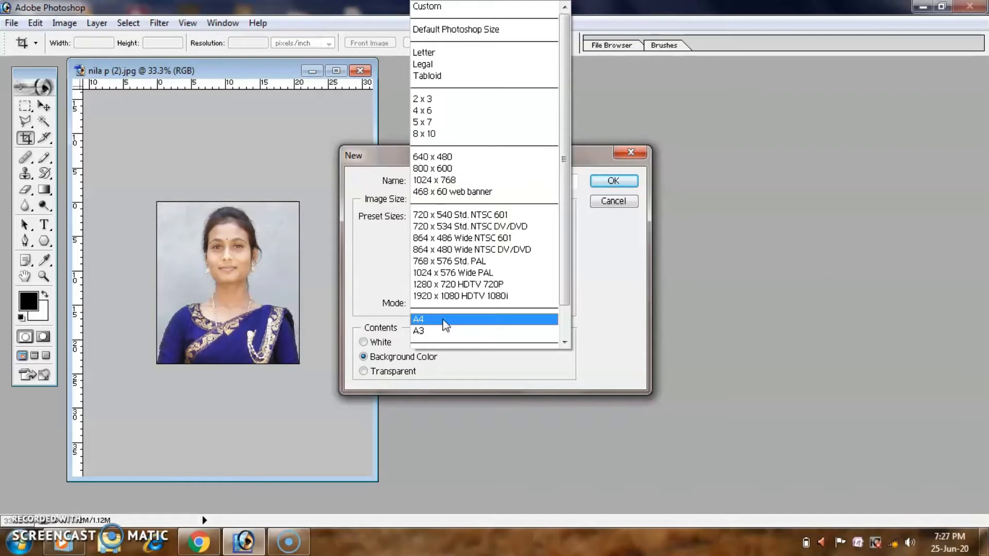
pyautogui.click(431, 111)
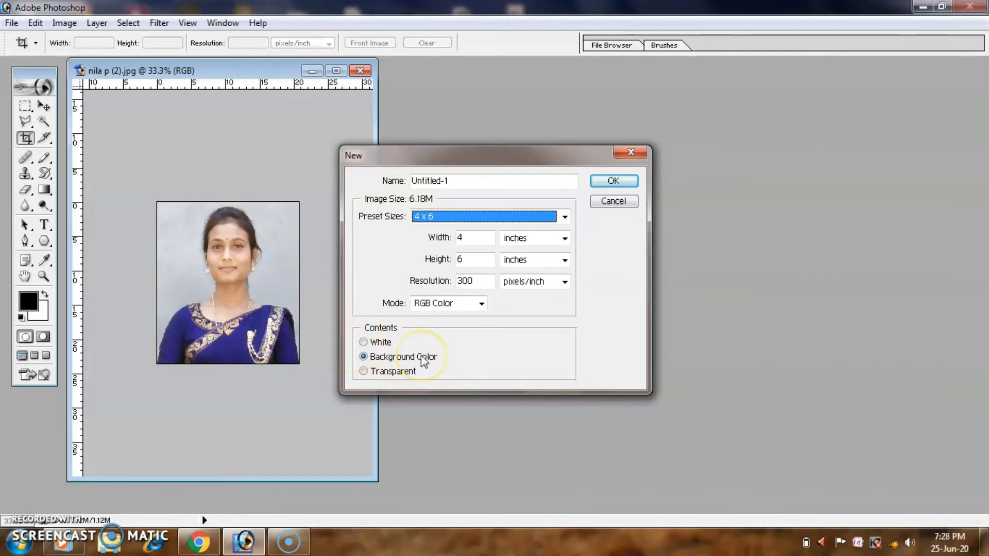
pyautogui.click(608, 182)
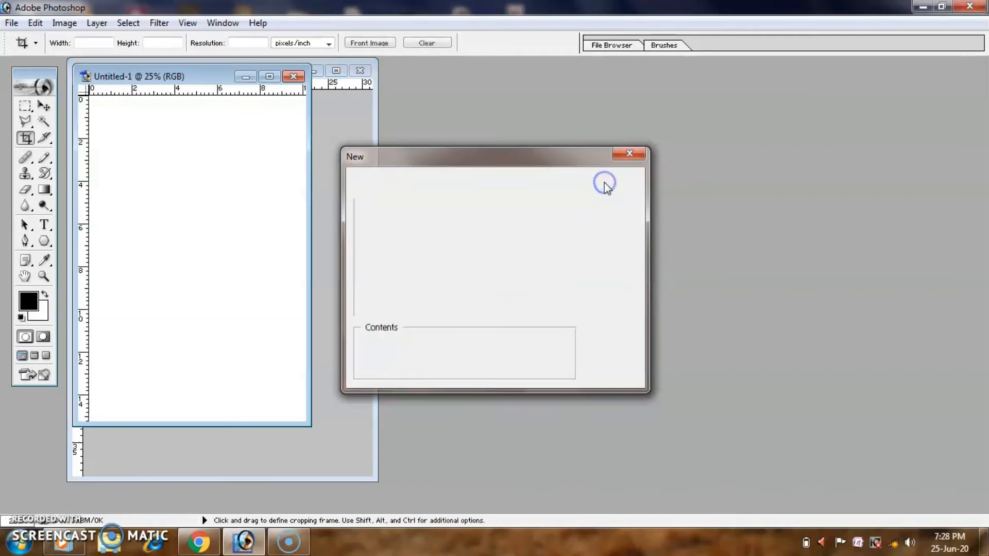
# Copy the cropped portrait into the blank 4 x 6 document and place it in the page's upper-left corner.
pyautogui.moveTo(193, 78); pyautogui.dragTo(545, 58)
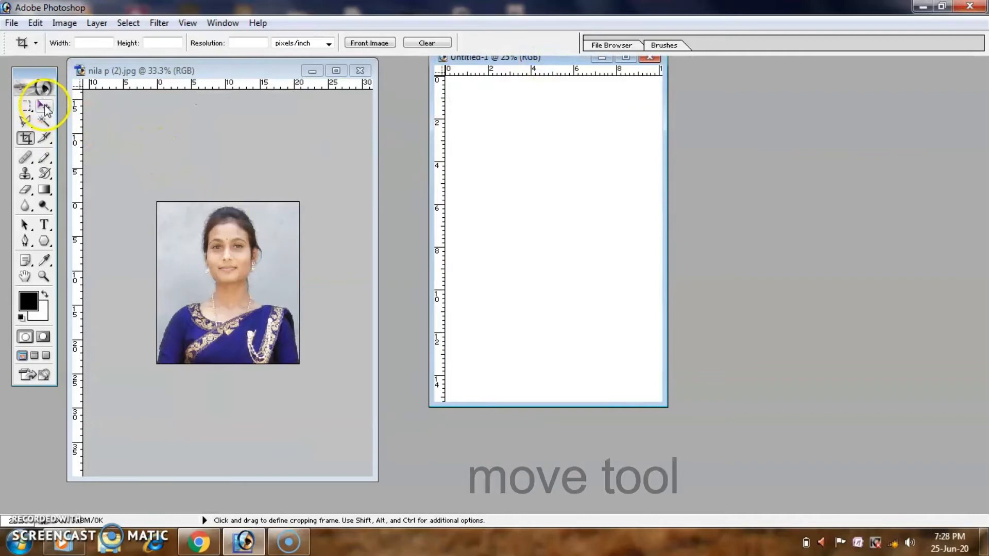
pyautogui.click(44, 107)
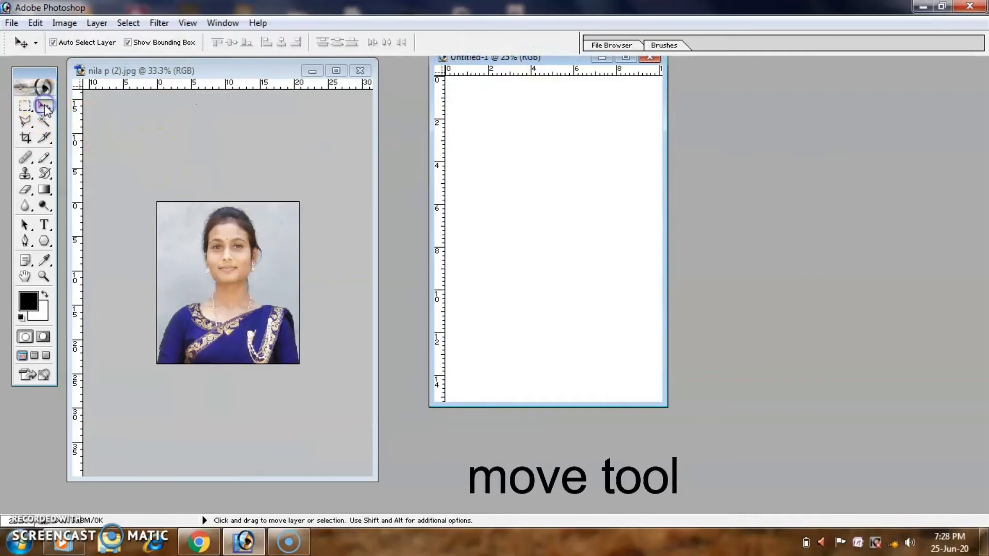
pyautogui.click(237, 250)
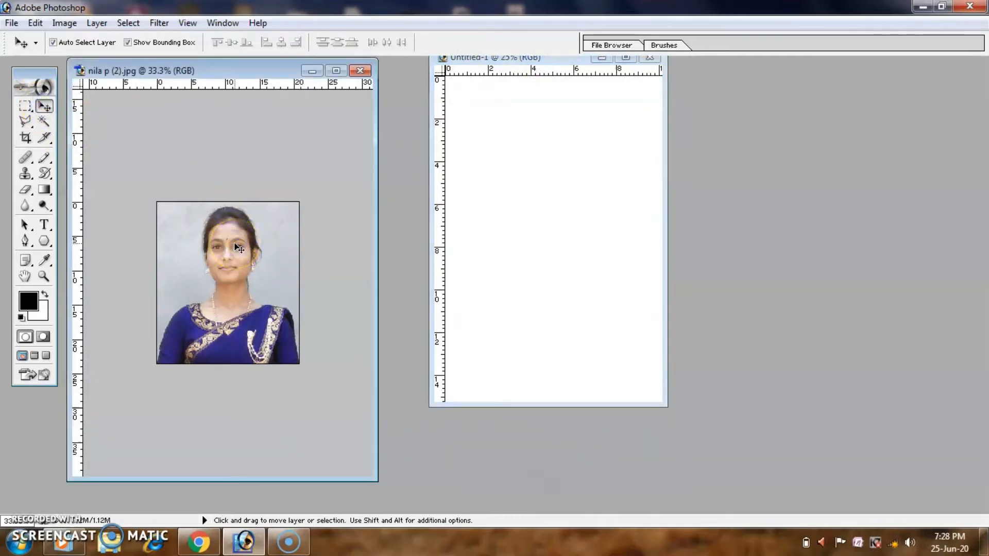
pyautogui.moveTo(237, 250); pyautogui.dragTo(522, 180)
pyautogui.click(625, 57)
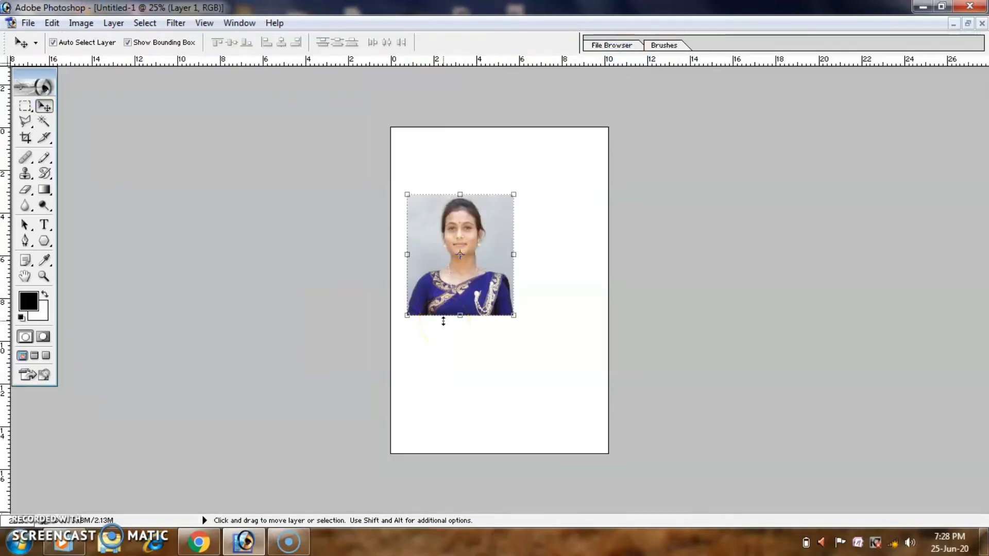
pyautogui.moveTo(446, 275); pyautogui.dragTo(430, 208)
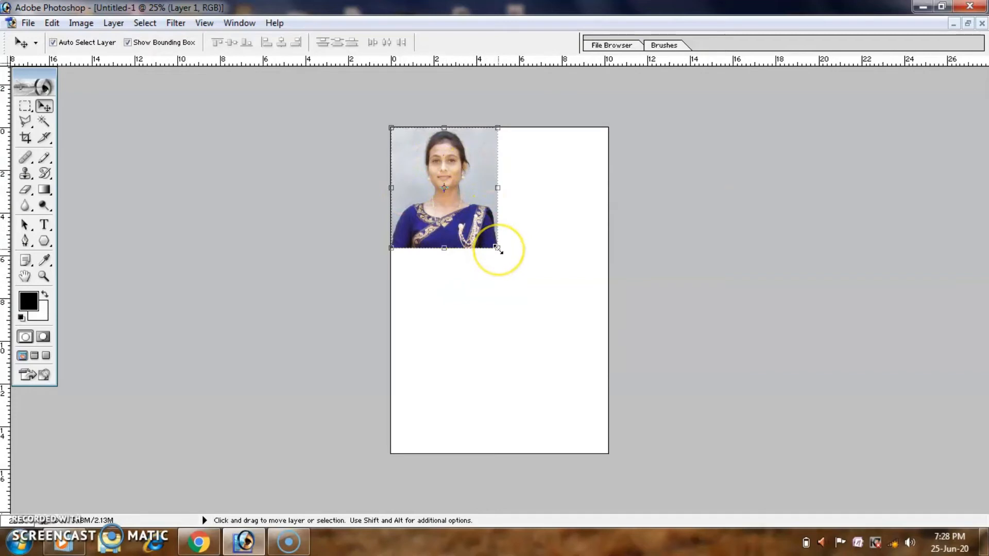
pyautogui.moveTo(498, 248); pyautogui.dragTo(552, 308)
pyautogui.press('shift')
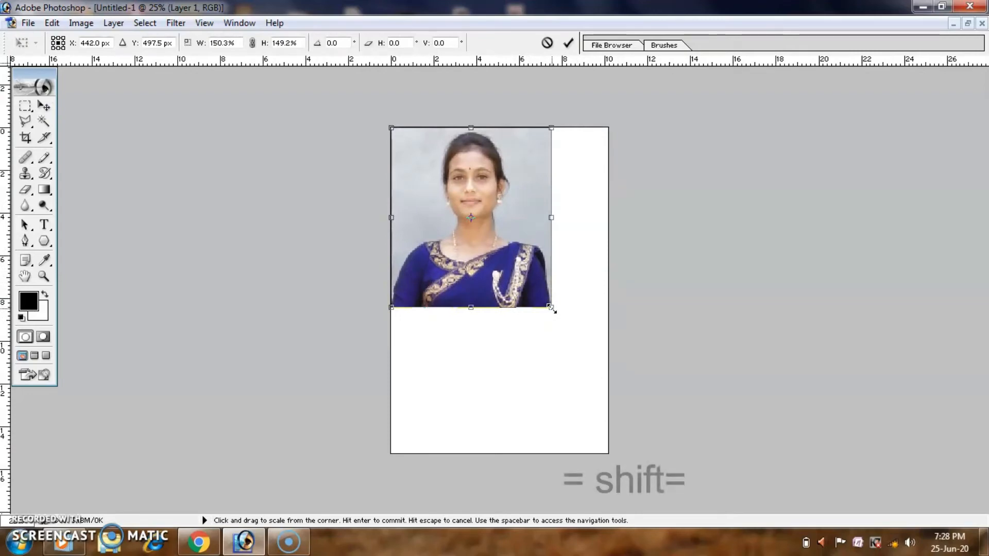
pyautogui.hotkey('ctrl', 'z')
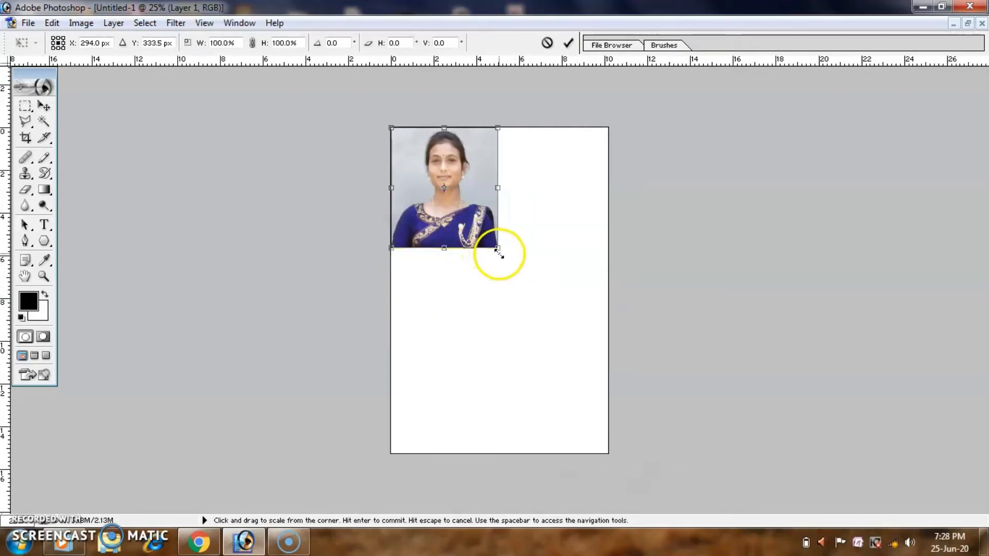
# Scale the portrait proportionally to 50% width and height, keeping it in the page's upper-left corner.
pyautogui.moveTo(496, 248); pyautogui.dragTo(442, 188)
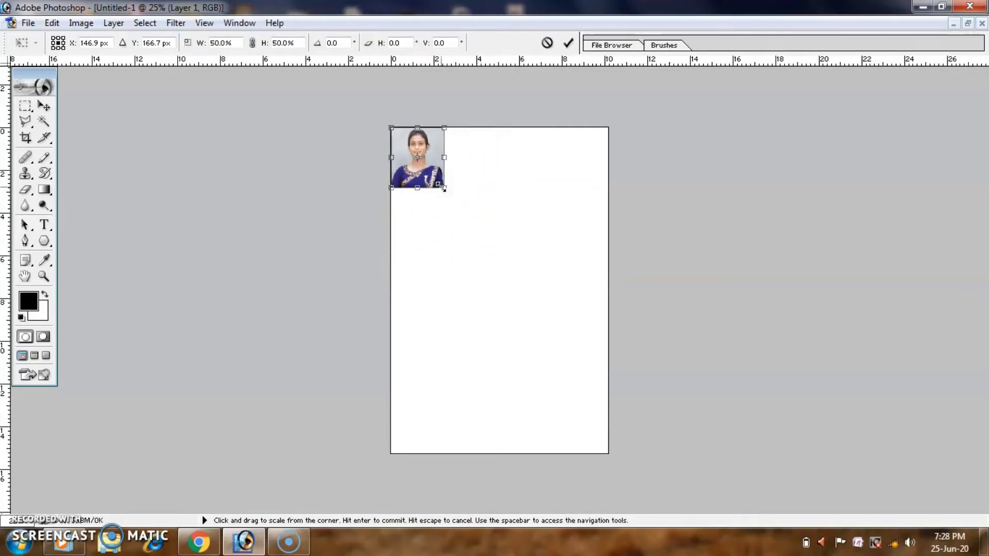
pyautogui.press('Return')
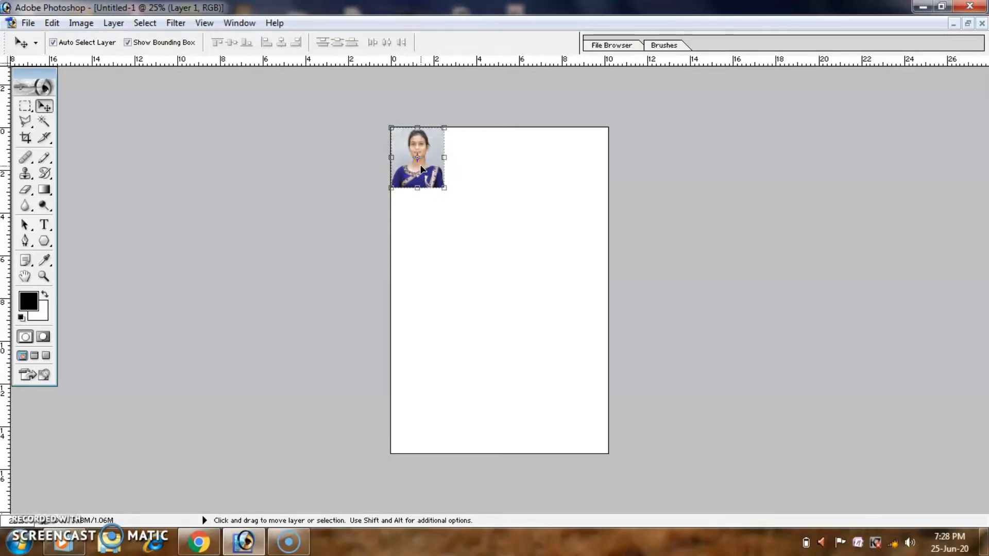
pyautogui.moveTo(421, 168)
pyautogui.mouseDown()
pyautogui.moveTo(449, 189)
pyautogui.moveTo(418, 161)
pyautogui.mouseUp()
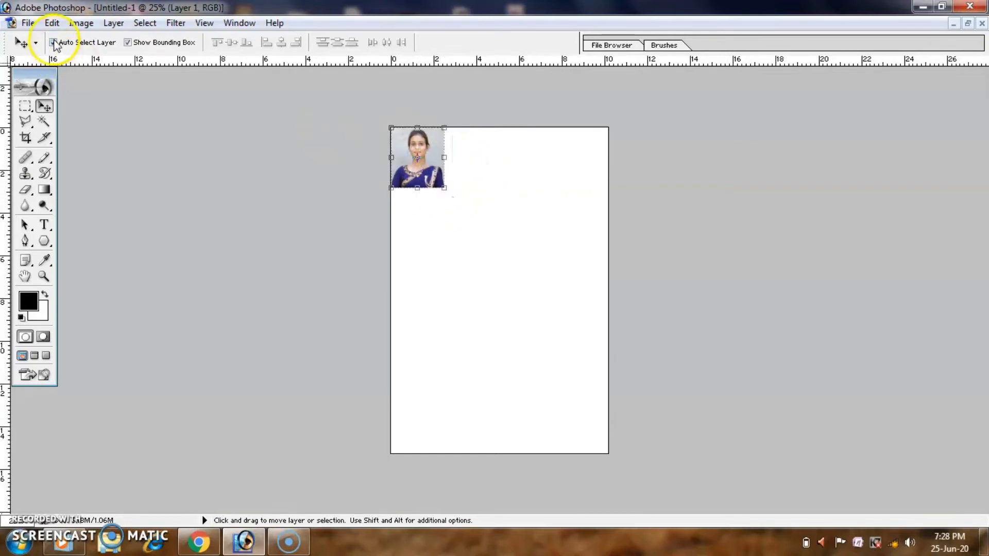
# Apply a 5 px black stroke inside the portrait's edges, in Normal mode at 100% opacity.
pyautogui.click(51, 23)
pyautogui.click(83, 270)
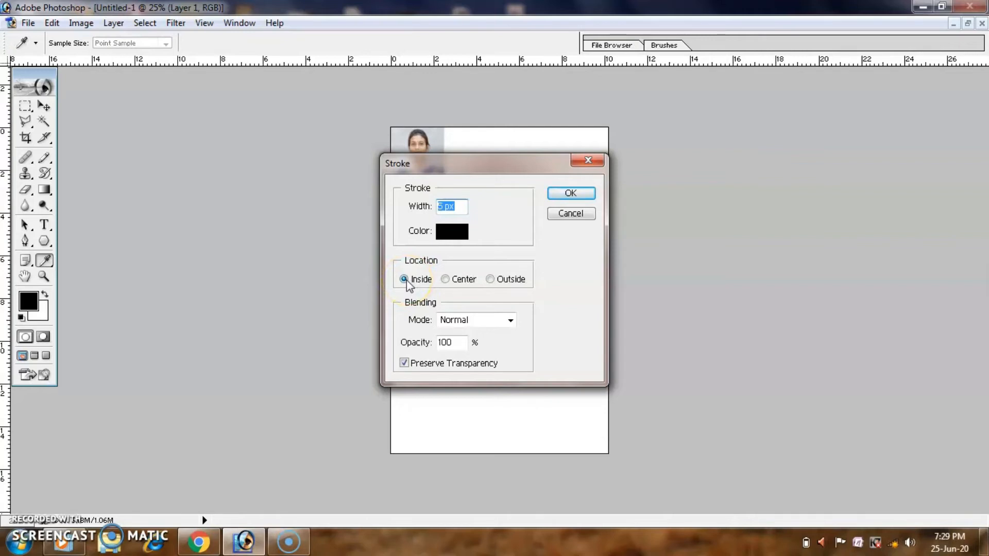
pyautogui.click(564, 193)
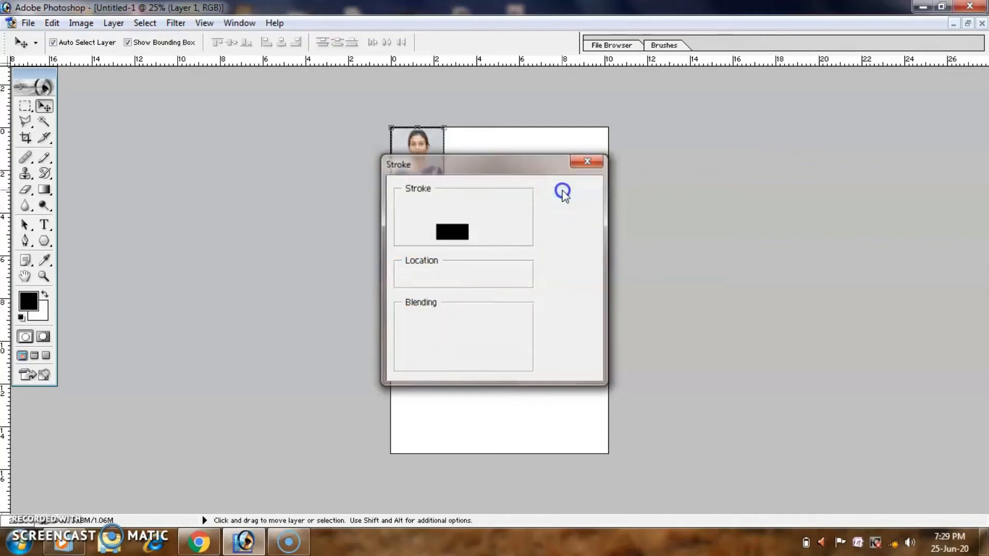
# Duplicate the bordered portrait twice to the right with small gaps, and merge the row of three into one layer.
pyautogui.moveTo(419, 162)
pyautogui.mouseDown()
pyautogui.moveTo(464, 190)
pyautogui.moveTo(419, 163)
pyautogui.mouseUp()
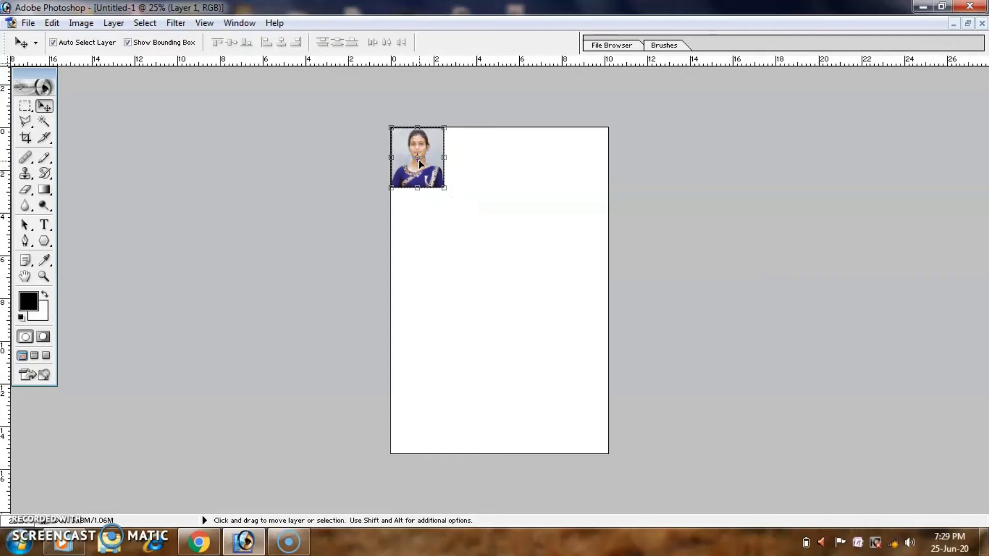
pyautogui.click(428, 164)
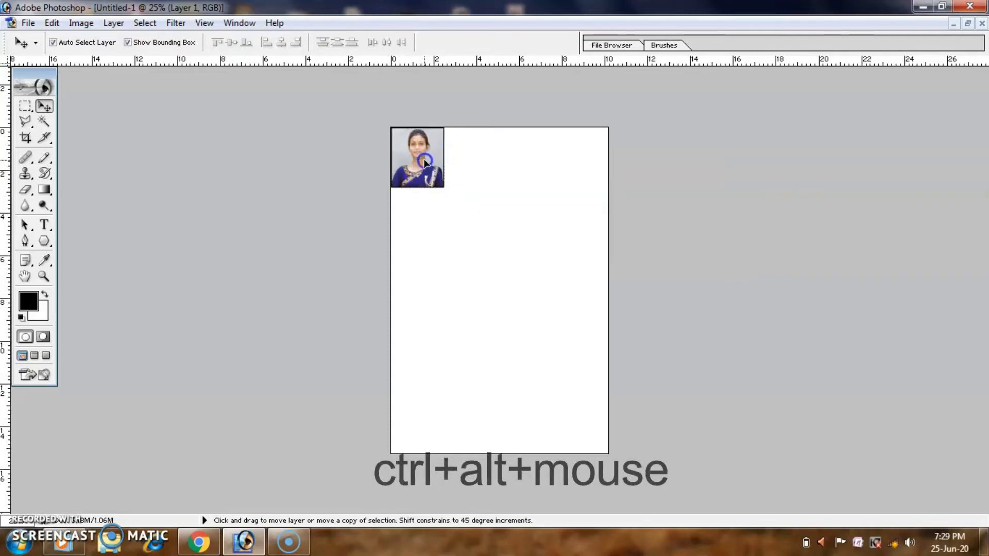
pyautogui.keyDown('ctrl'); pyautogui.keyDown('alt'); pyautogui.moveTo(425, 161); pyautogui.dragTo(481, 166); pyautogui.keyUp('alt'); pyautogui.keyUp('ctrl')
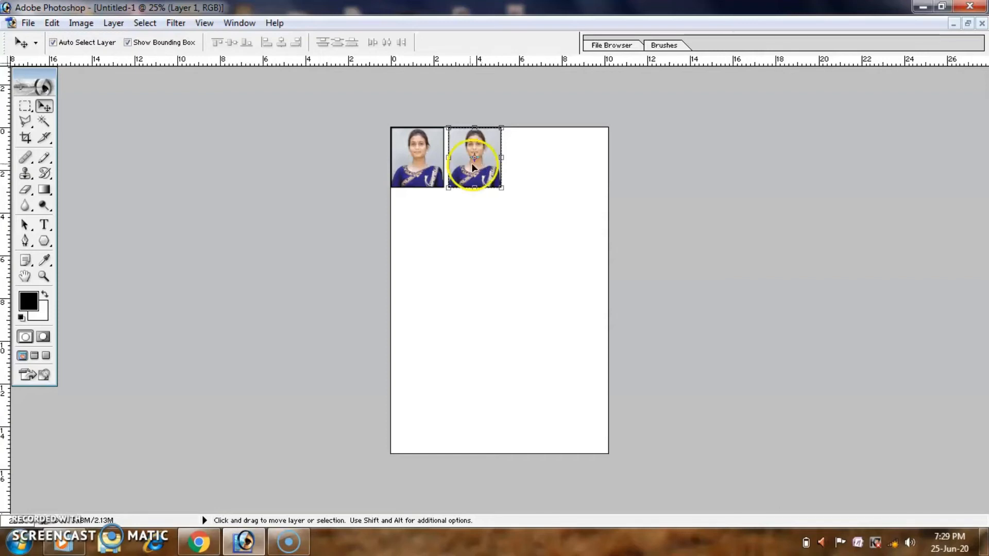
pyautogui.moveTo(471, 164); pyautogui.dragTo(529, 170)
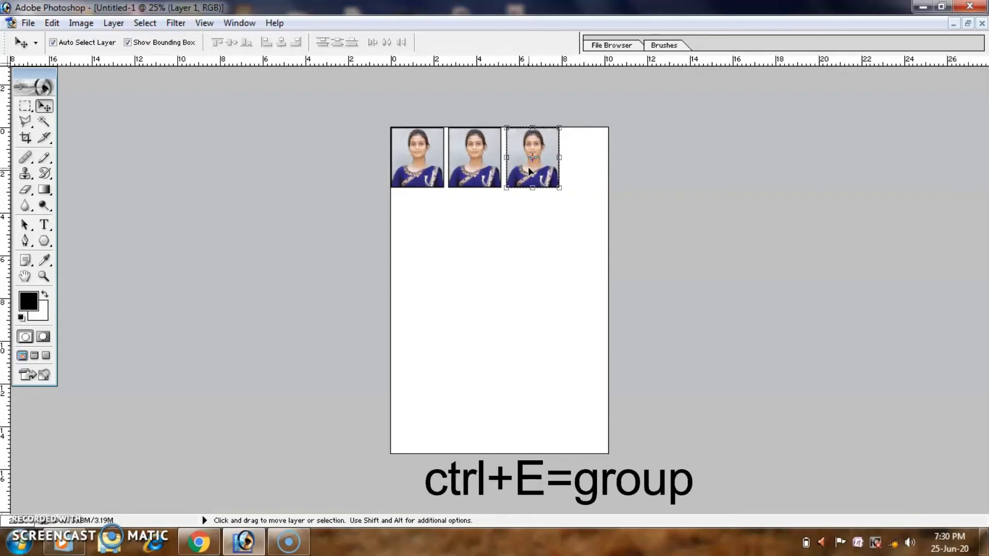
pyautogui.hotkey('ctrl', 'e')
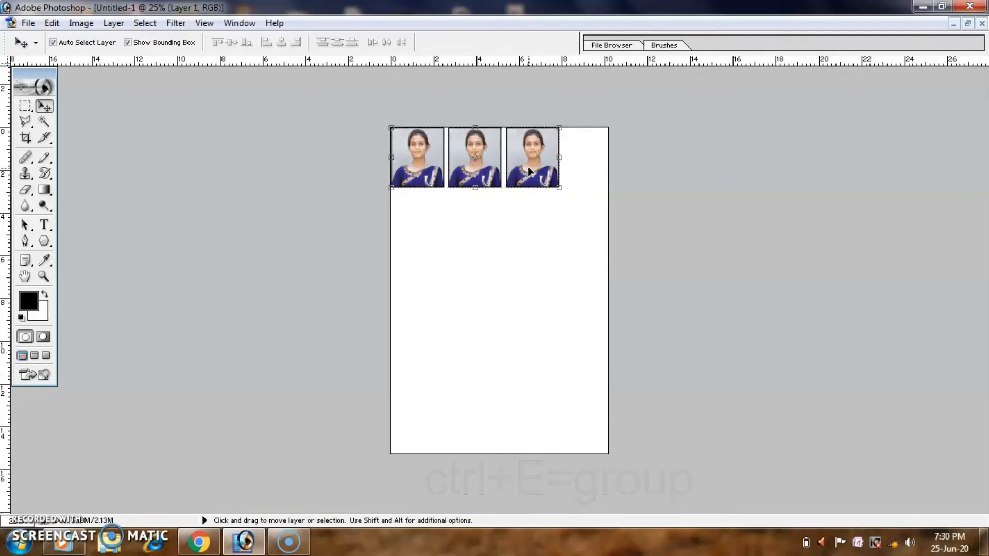
# Duplicate the three-photo row directly below with a small gap and merge both rows into one layer.
pyautogui.moveTo(492, 166); pyautogui.dragTo(447, 221)
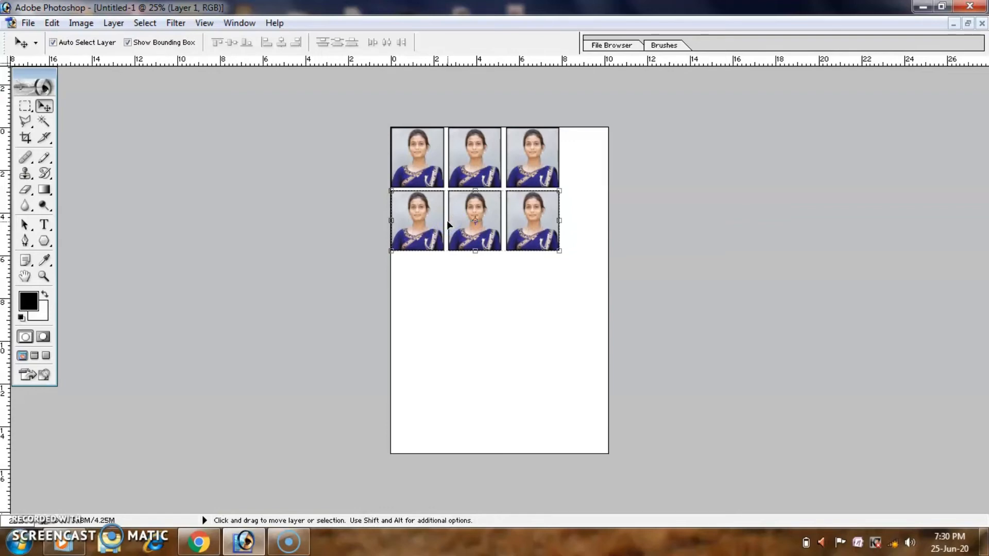
pyautogui.moveTo(523, 243); pyautogui.dragTo(523, 242)
pyautogui.hotkey('ctrl', 'e')
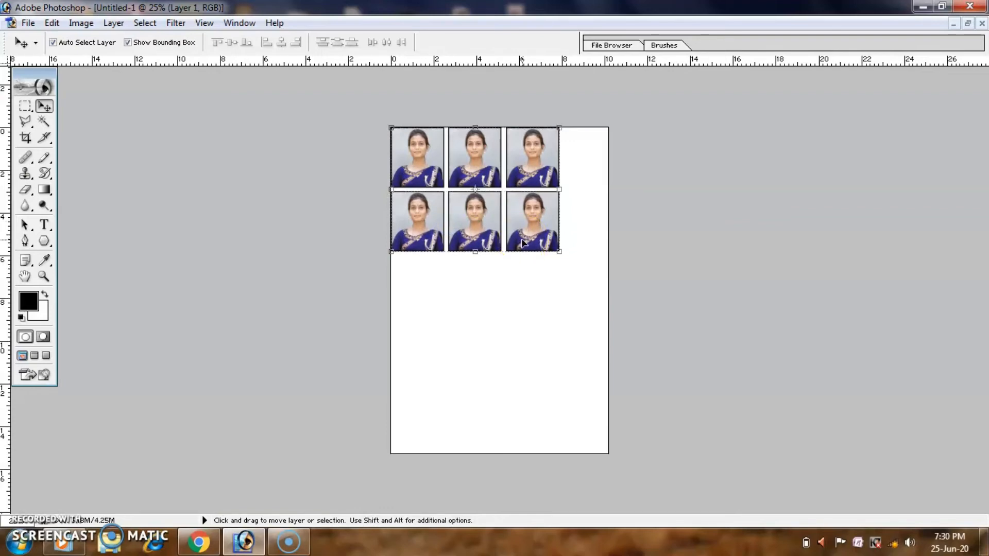
# Duplicate the six-photo block directly below with a small gap and merge both blocks into one layer.
pyautogui.click(509, 231)
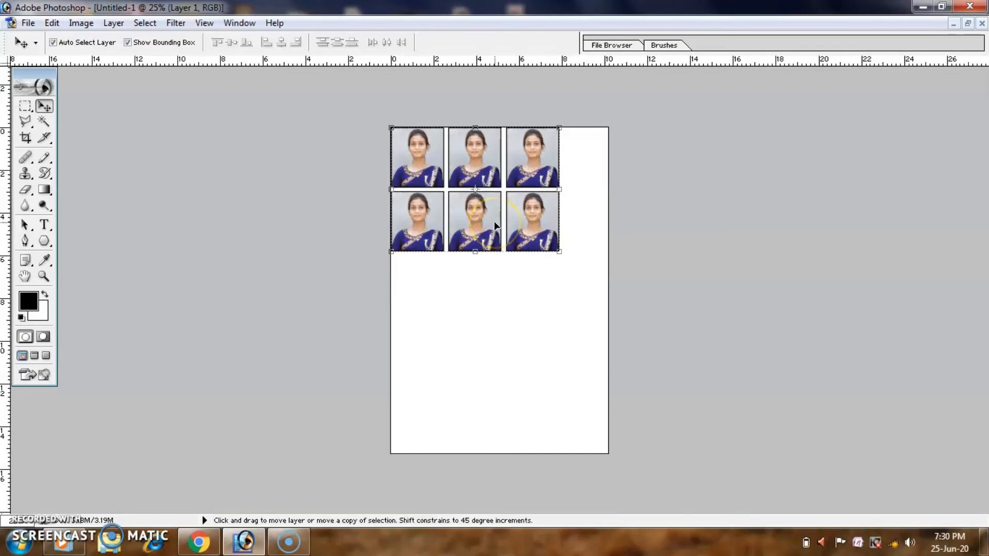
pyautogui.moveTo(493, 221); pyautogui.dragTo(493, 354)
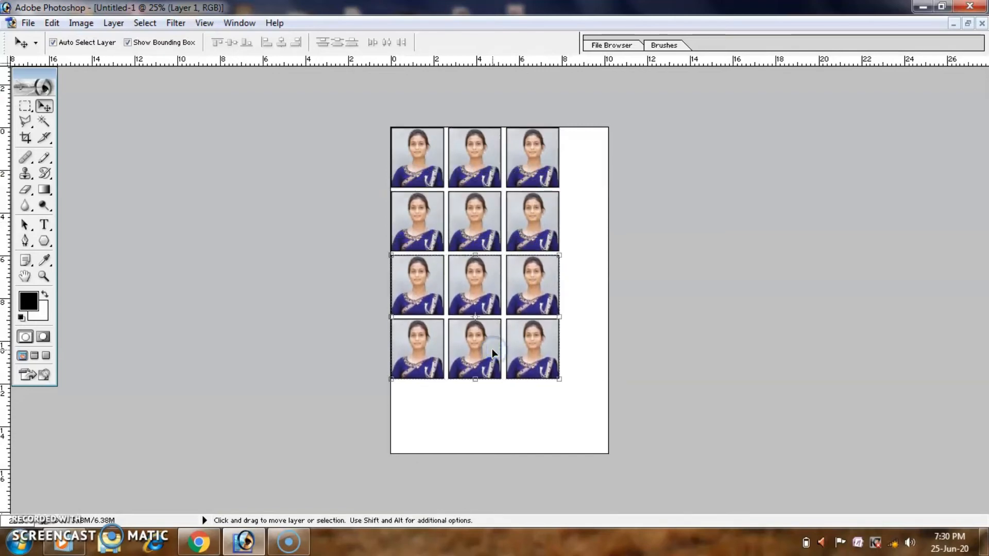
pyautogui.hotkey('ctrl', 'e')
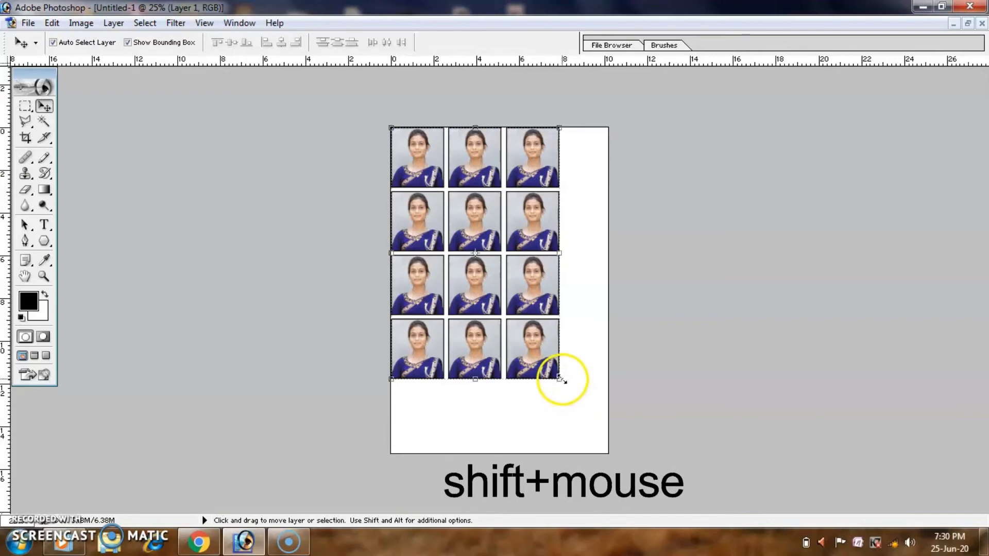
# Scale the twelve-photo grid proportionally to about 120% and center it on the page with white margins all around.
pyautogui.moveTo(559, 379); pyautogui.dragTo(590, 431)
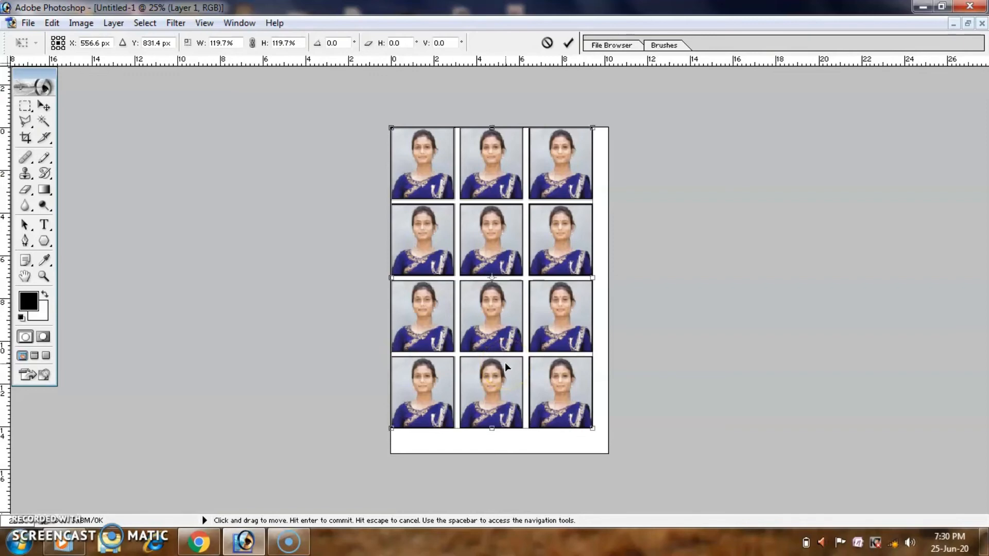
pyautogui.click(489, 327)
pyautogui.click(493, 283)
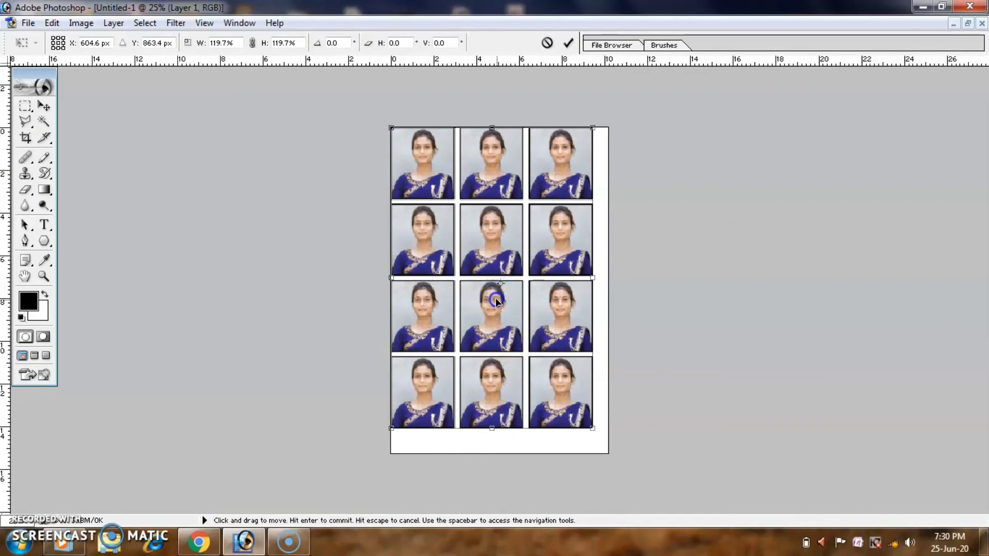
pyautogui.moveTo(495, 297); pyautogui.dragTo(503, 307)
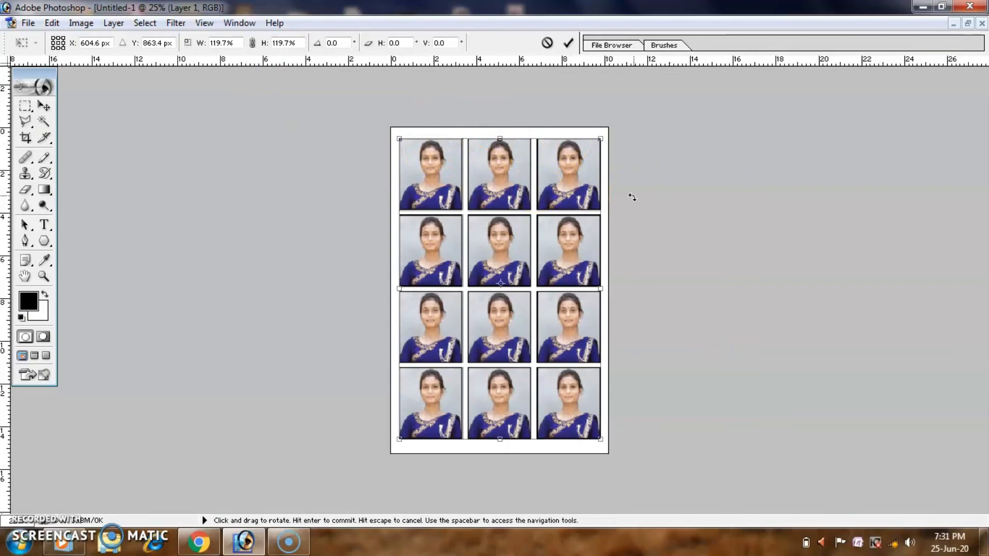
pyautogui.press('Return')
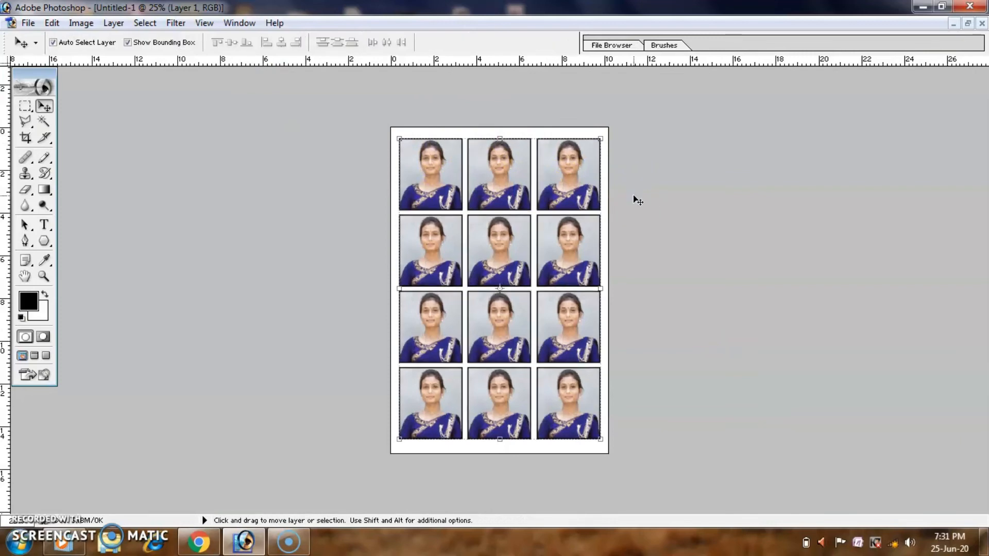
pyautogui.click(392, 159)
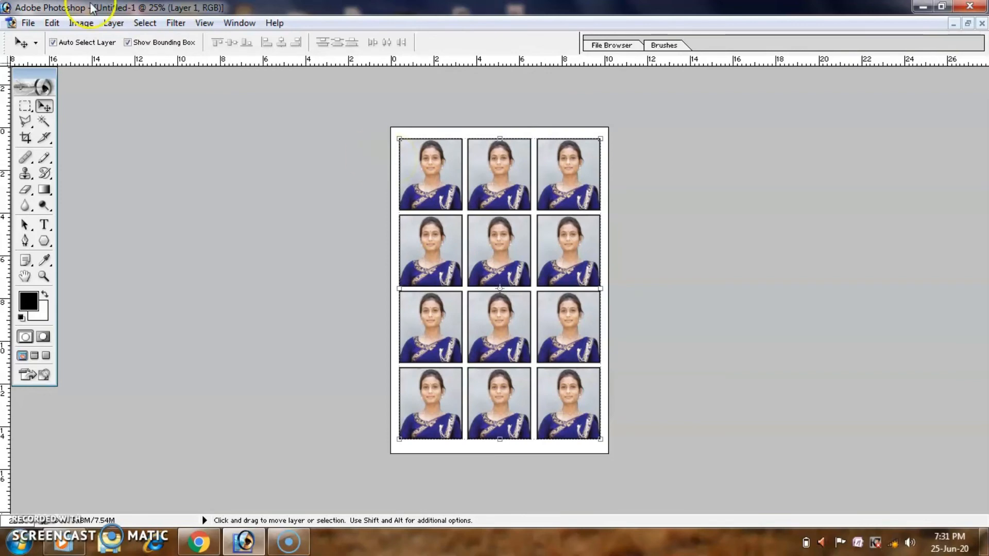
# Save a copy of the photo sheet to the Desktop in JPEG format with the file name 123.
pyautogui.click(28, 23)
pyautogui.click(103, 157)
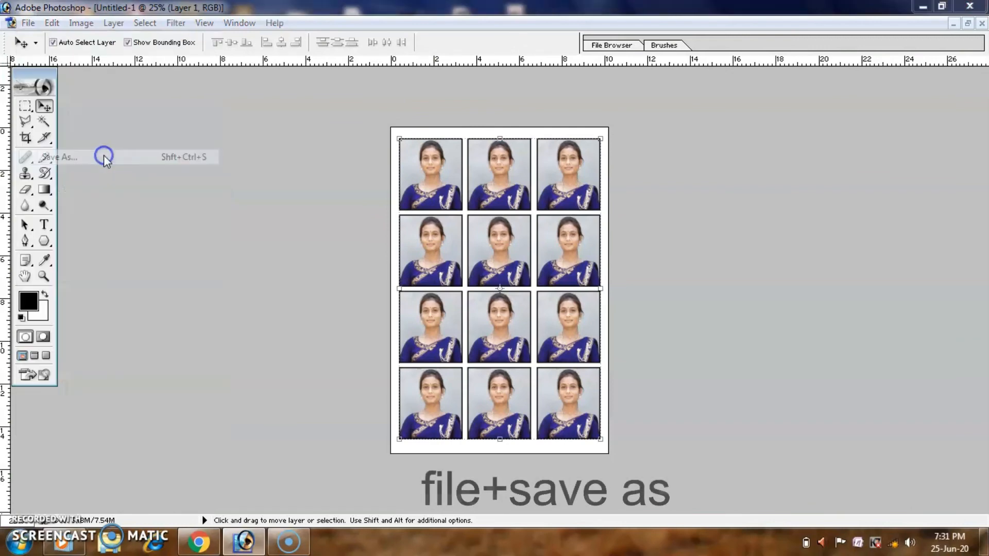
pyautogui.click(461, 319)
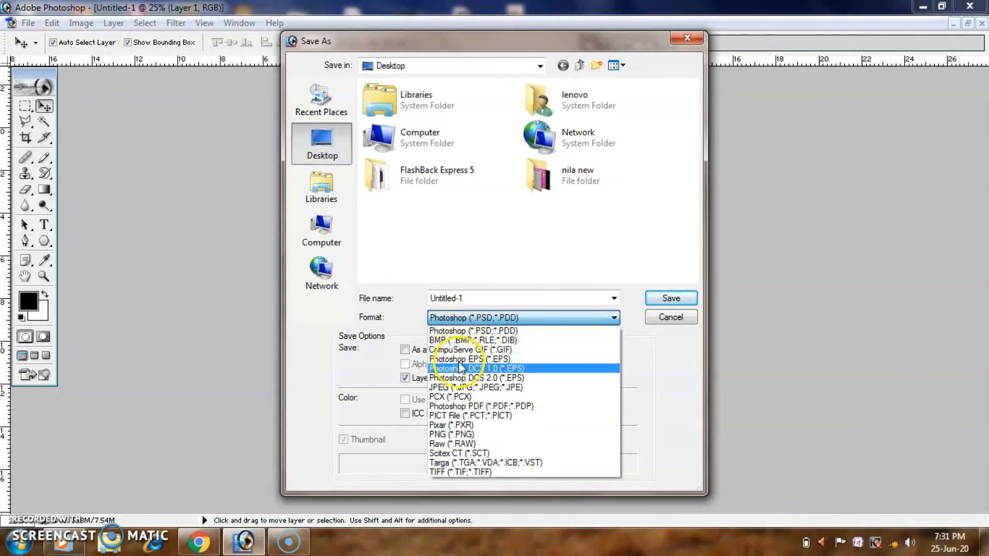
pyautogui.click(484, 391)
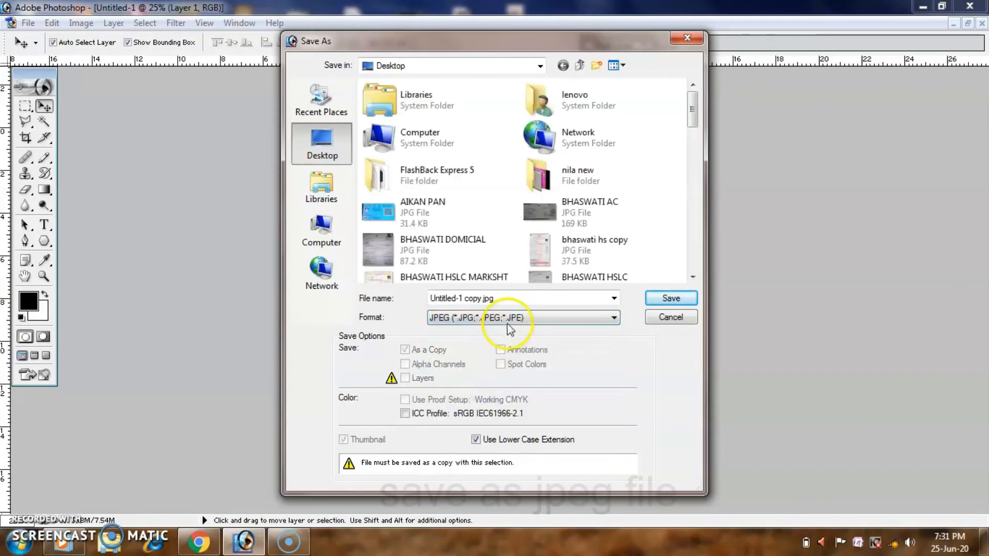
pyautogui.click(501, 300)
pyautogui.write('123')
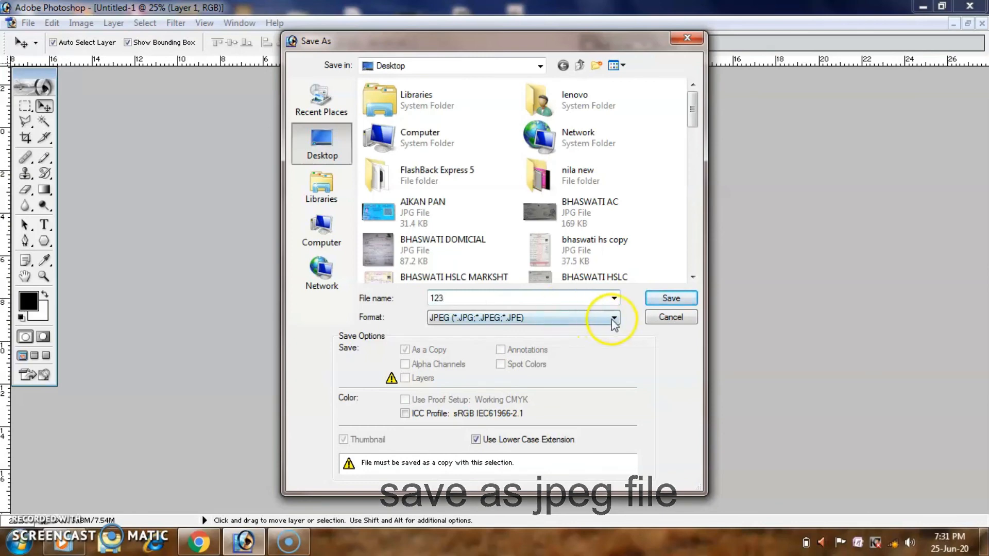
pyautogui.click(672, 300)
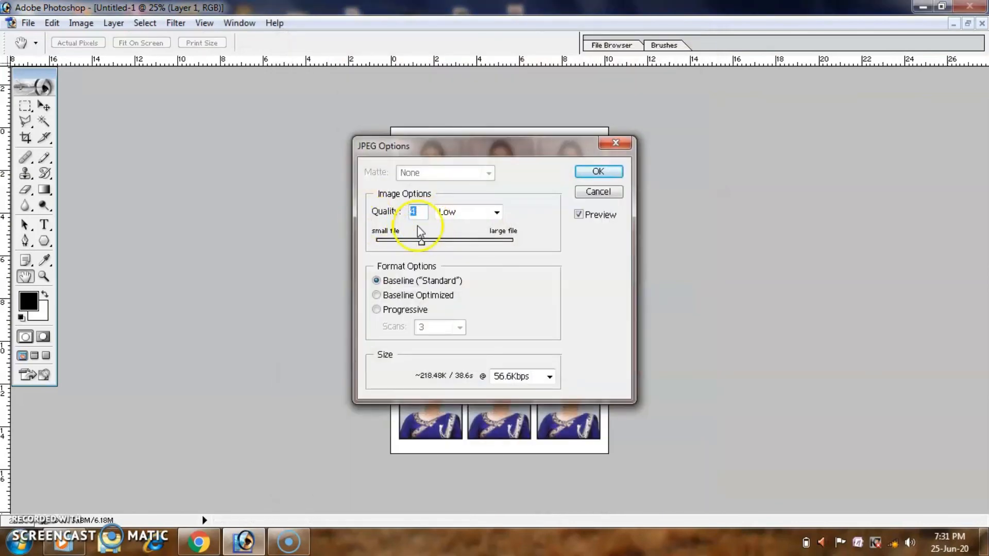
# Set the JPEG quality to 12 (Maximum) with the Baseline ("Standard") format and complete the export.
pyautogui.click(427, 245)
pyautogui.moveTo(426, 246); pyautogui.dragTo(377, 244)
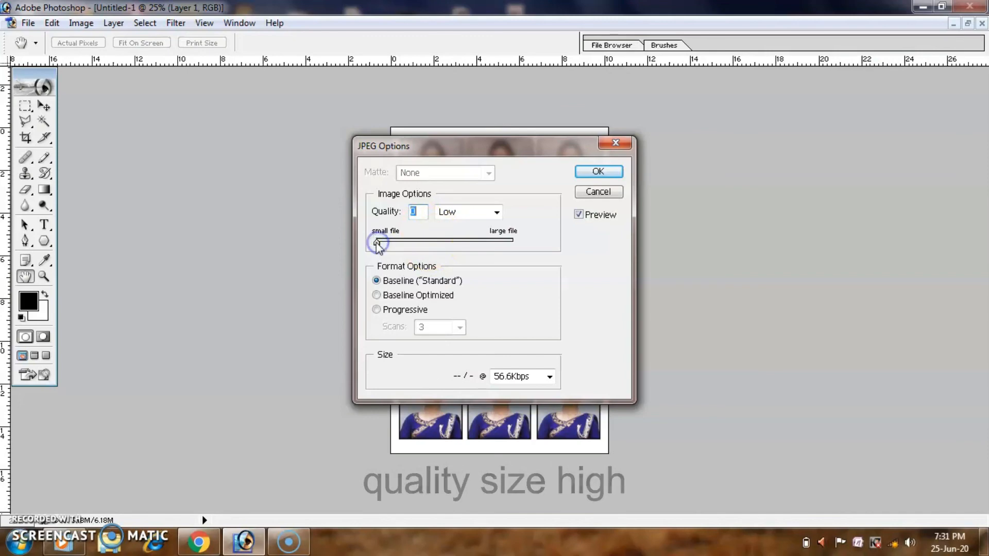
pyautogui.click(432, 243)
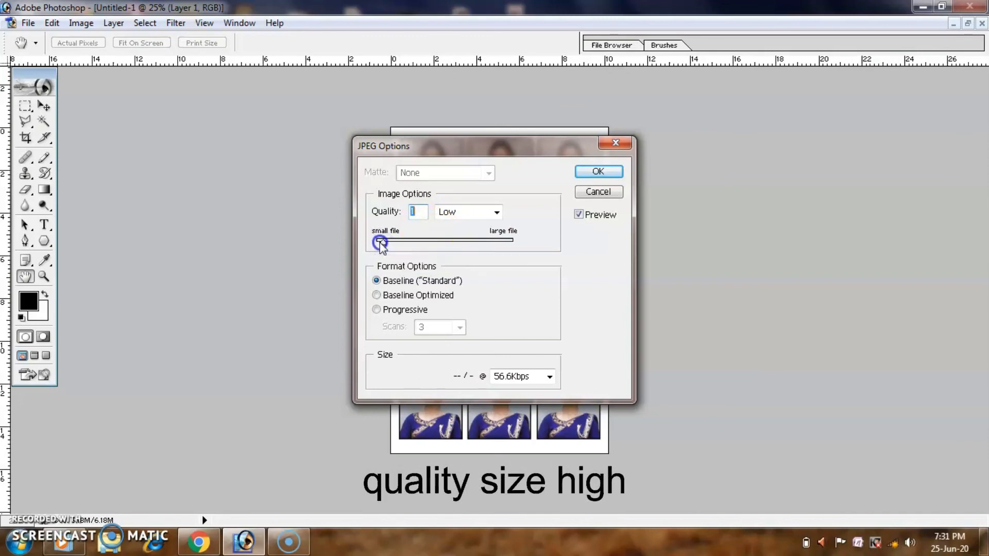
pyautogui.click(514, 240)
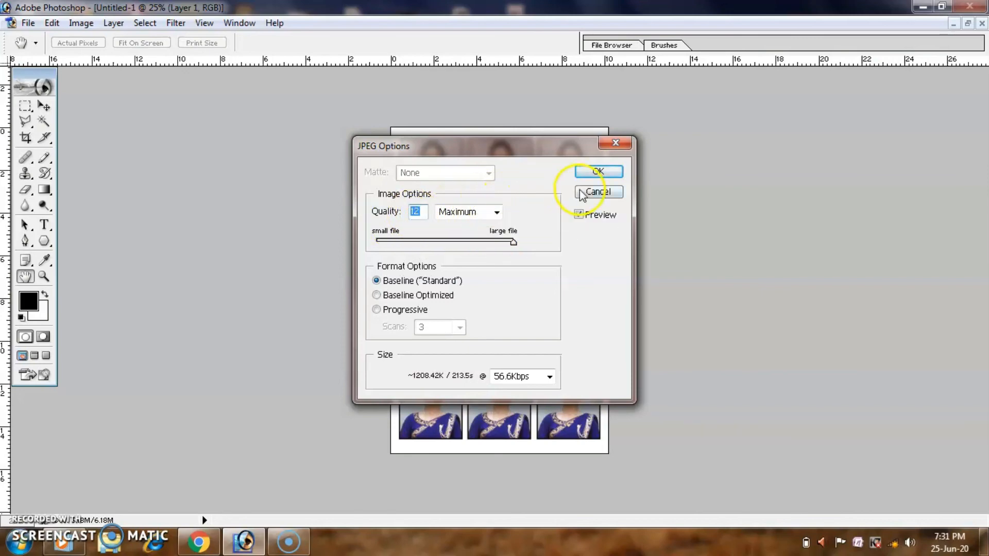
pyautogui.click(598, 171)
pyautogui.press('v')
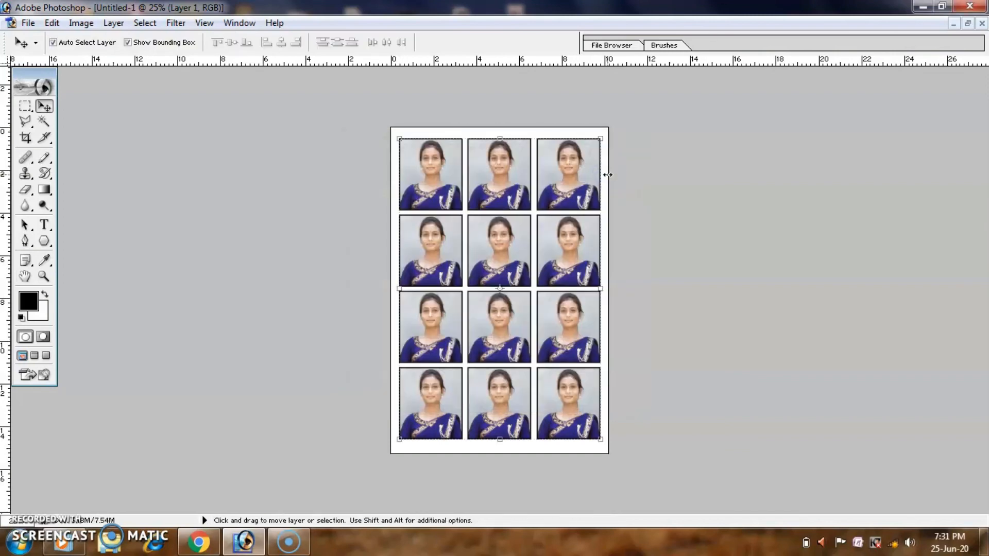
# Minimize Photoshop, open the saved image 123 from the desktop to examine the photo sheet, and close the viewer.
pyautogui.click(923, 6)
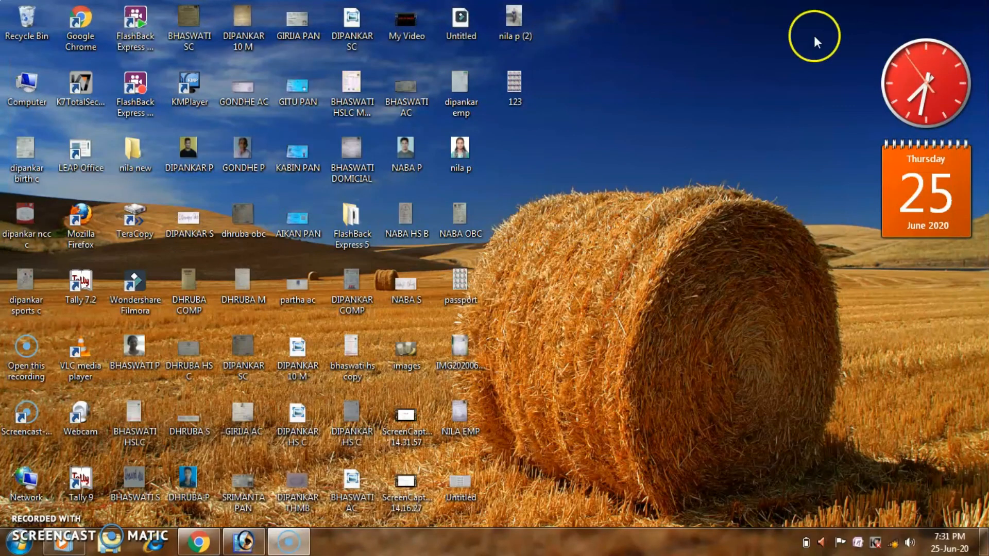
pyautogui.doubleClick(524, 78)
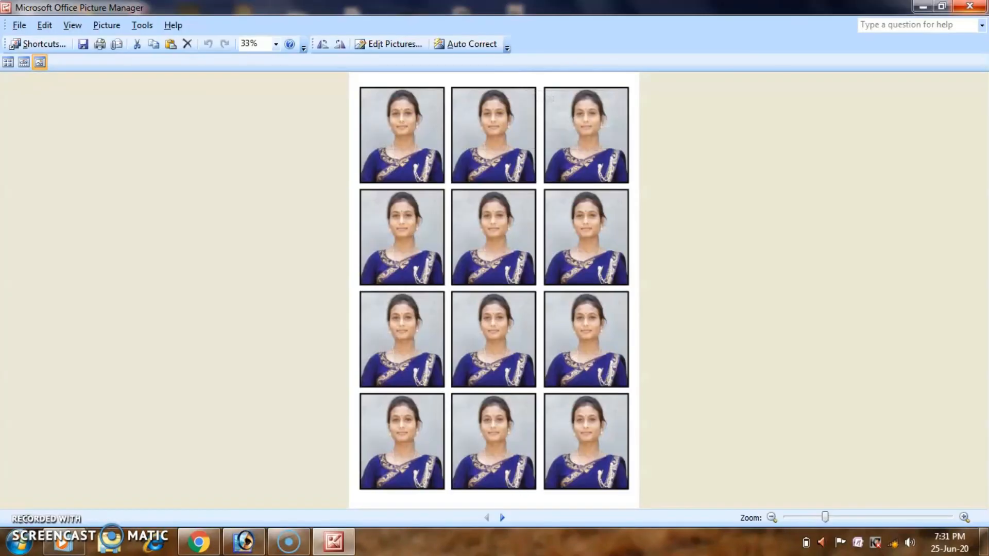
pyautogui.click(970, 6)
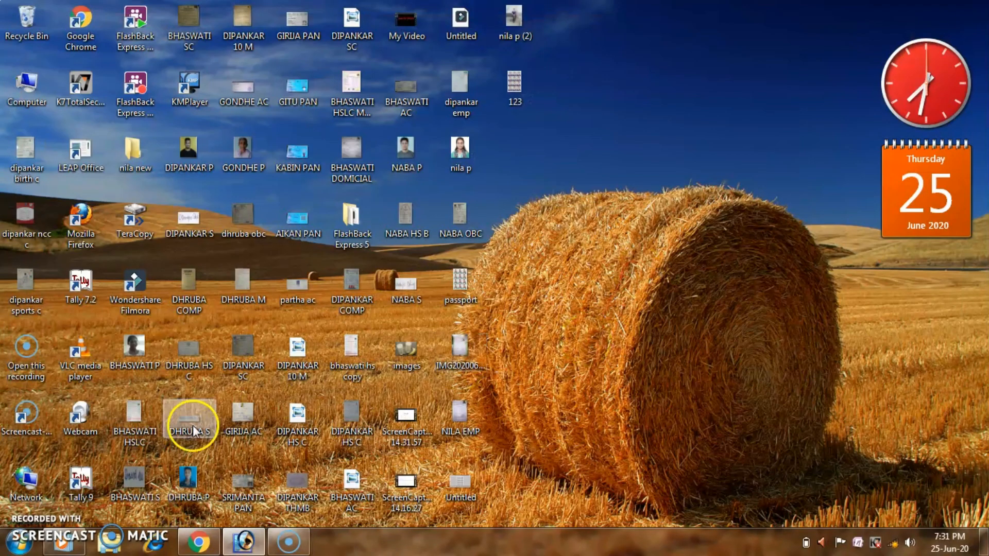
pyautogui.moveTo(245, 549)
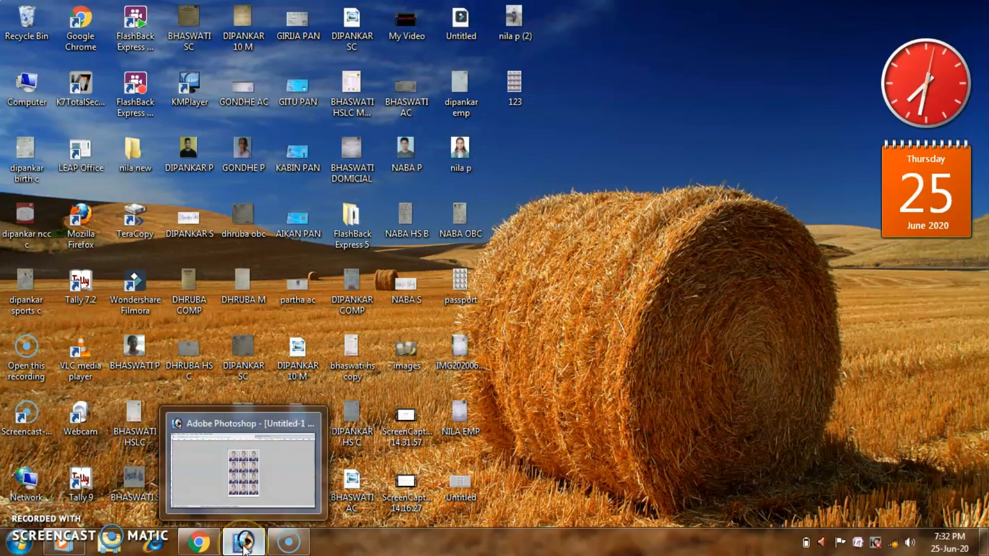